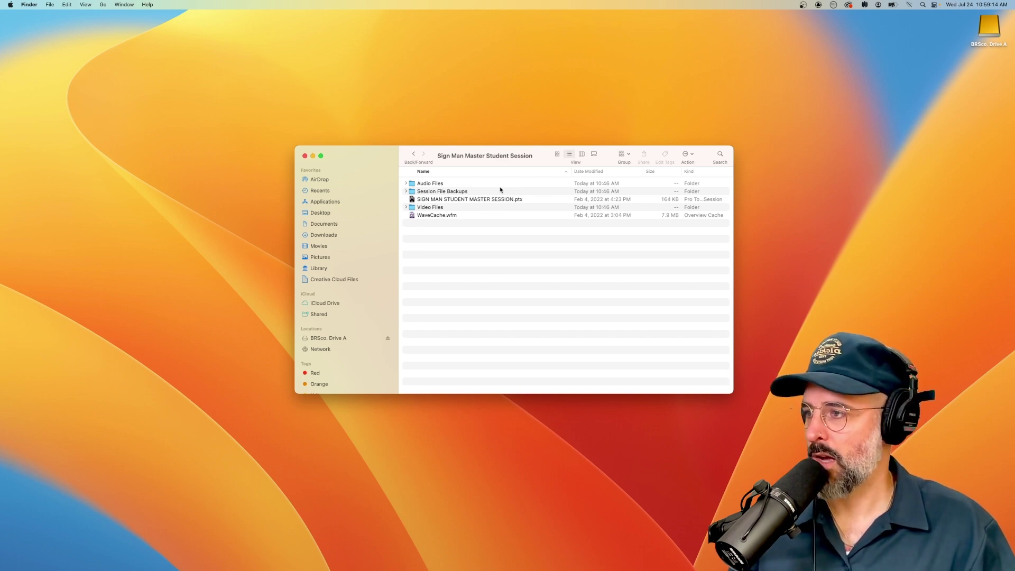
click(453, 184)
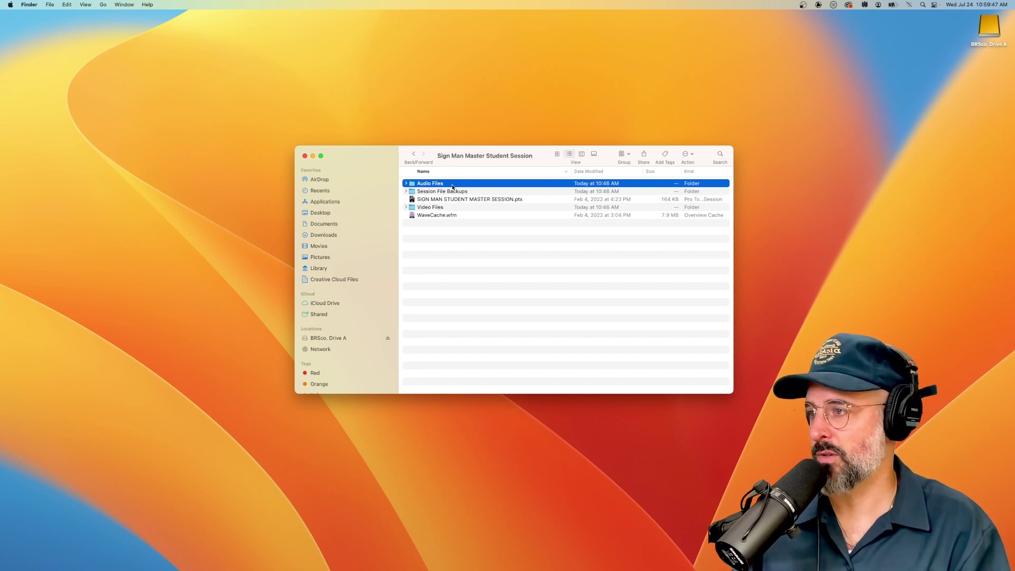
click(474, 193)
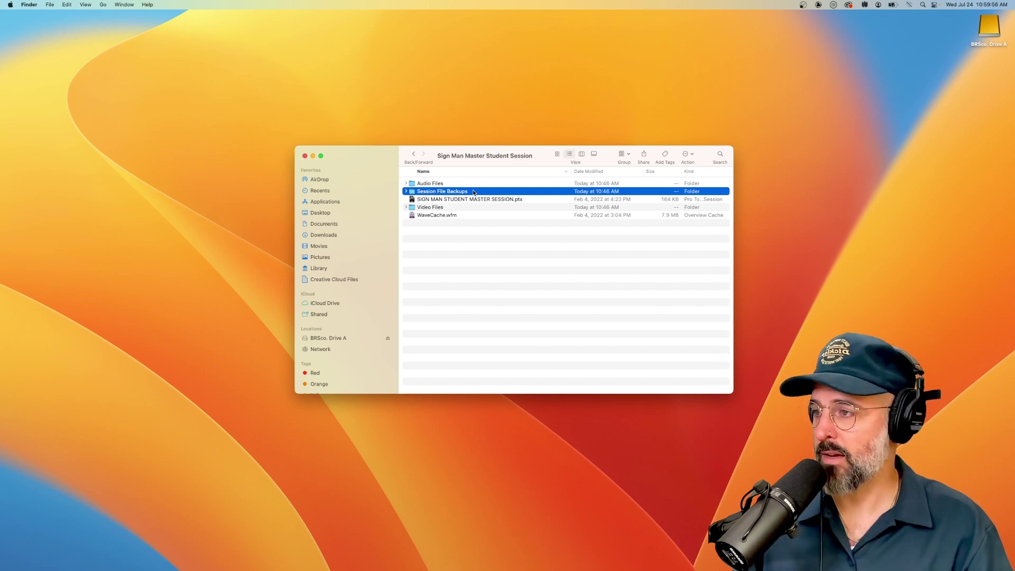
click(540, 201)
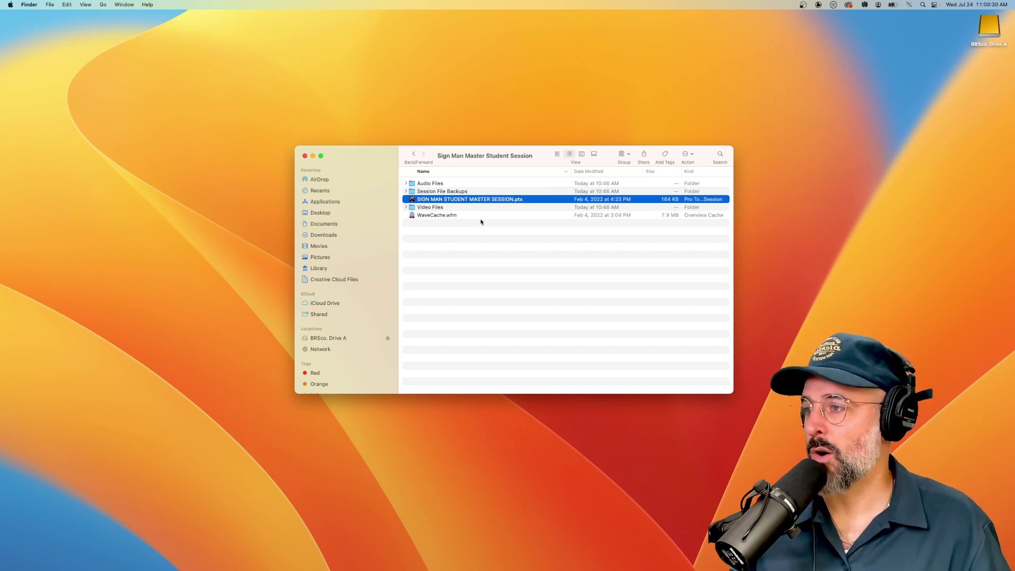
click(450, 209)
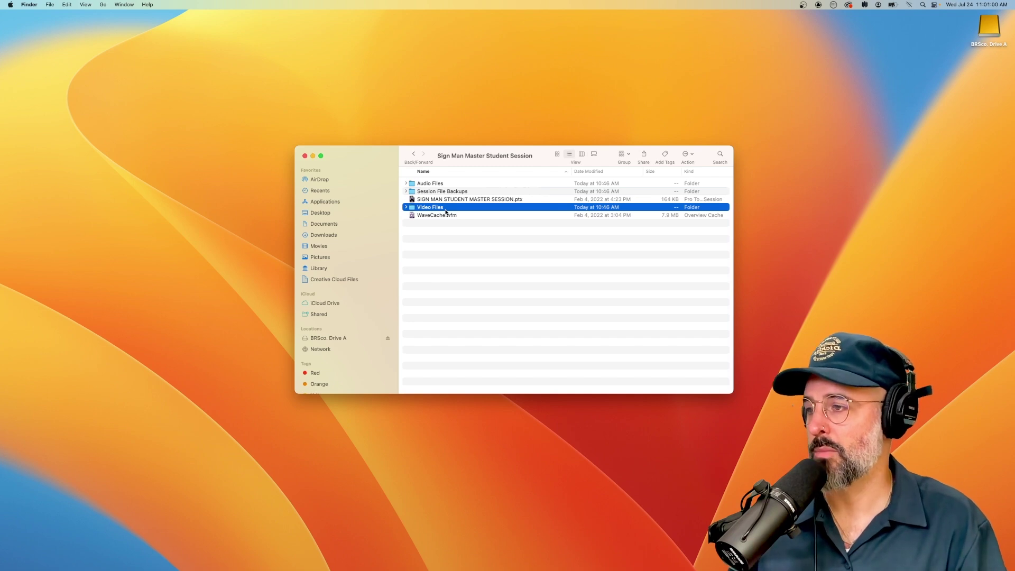
click(480, 216)
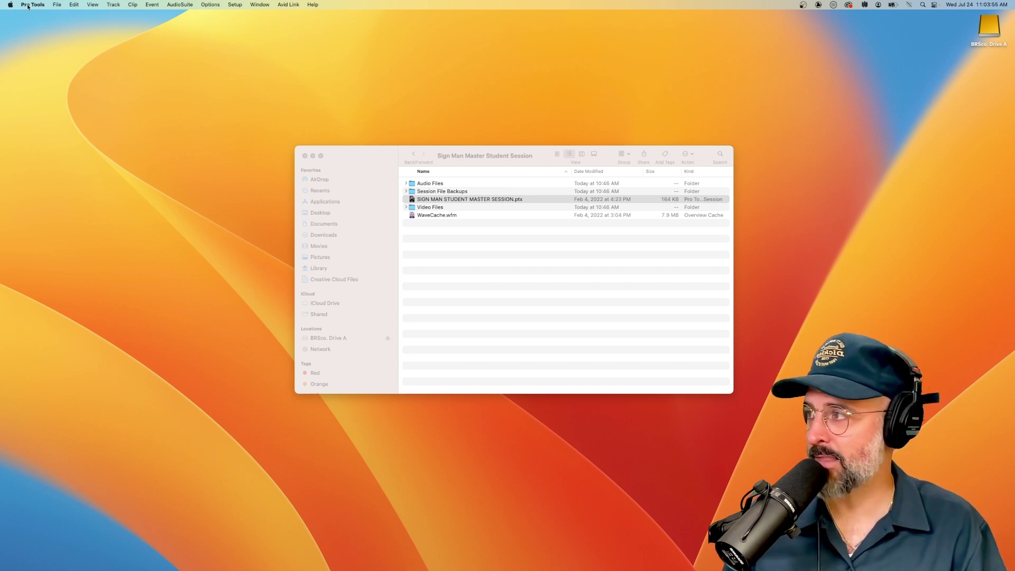
Step: Open SIGN MAN STUDENT MASTER SESSION.ptx from BRSco. Drive A > Sound > Projects > Sign Man Master Student Session
click(58, 5)
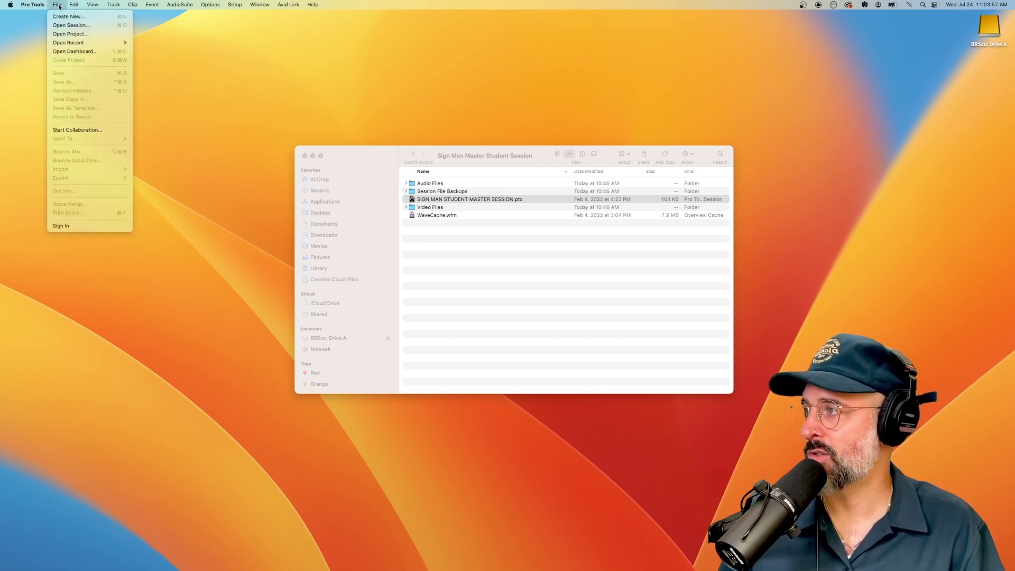
click(97, 35)
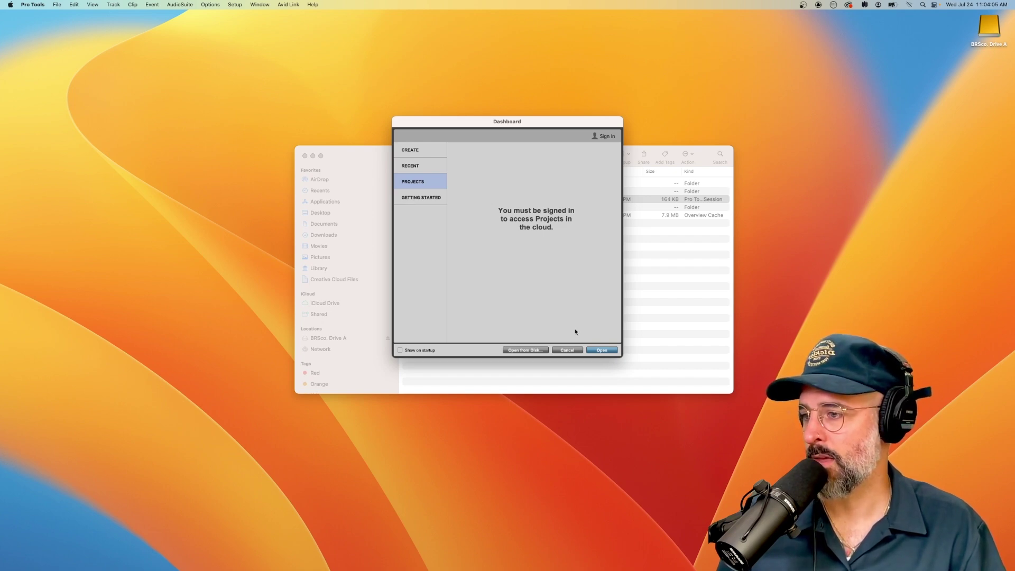
click(525, 351)
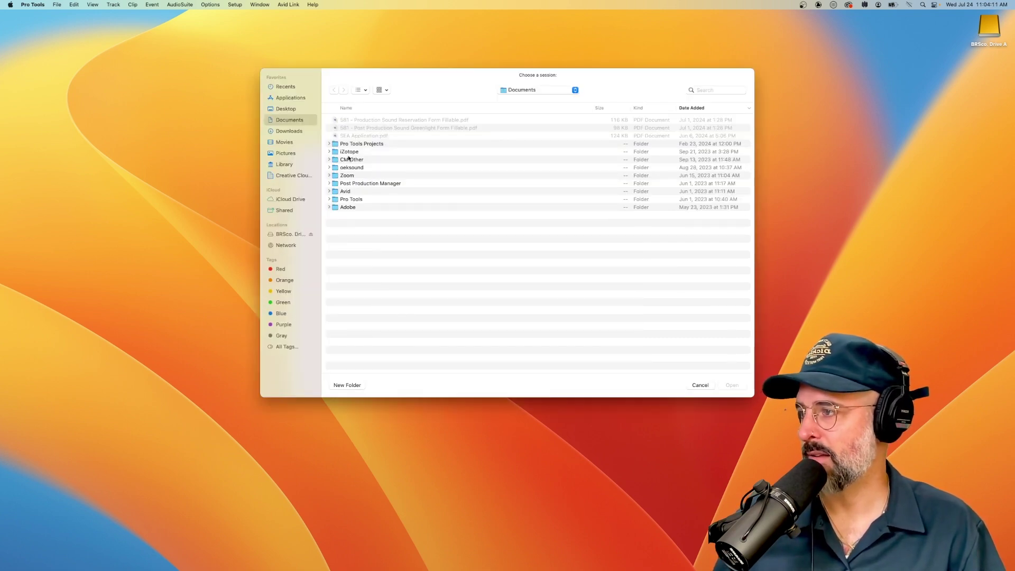
click(282, 236)
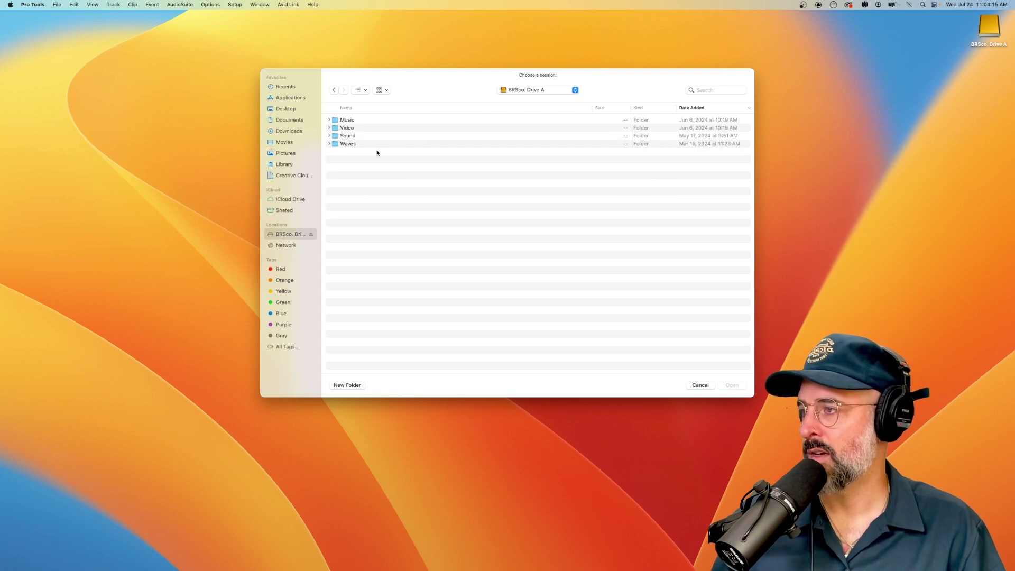
double_click(366, 137)
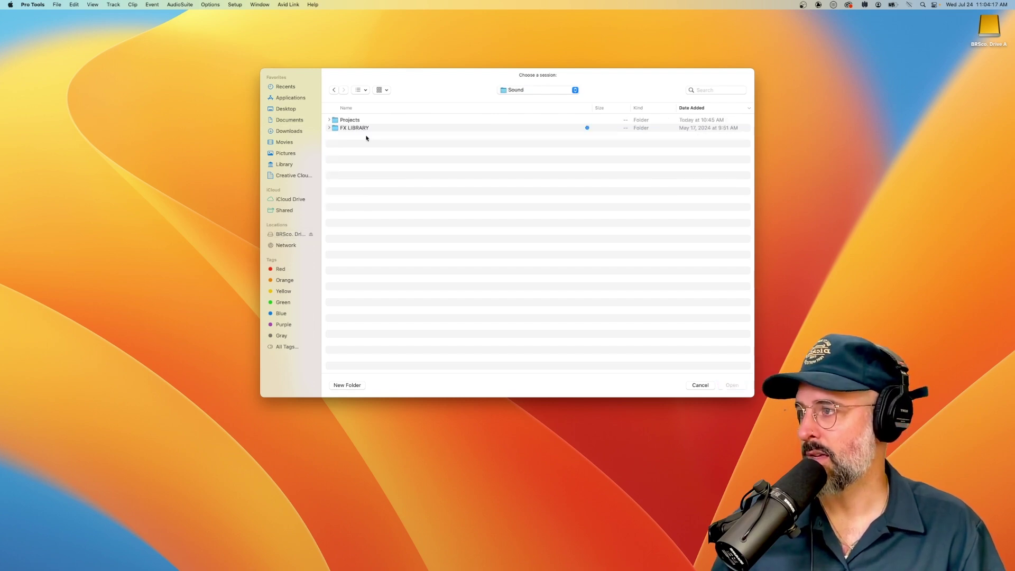
double_click(370, 120)
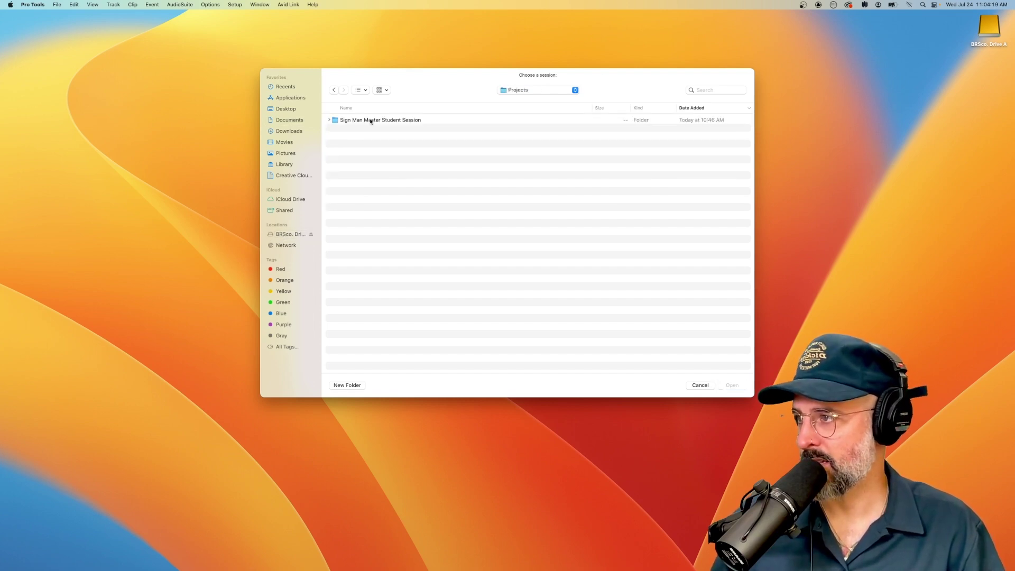
double_click(379, 120)
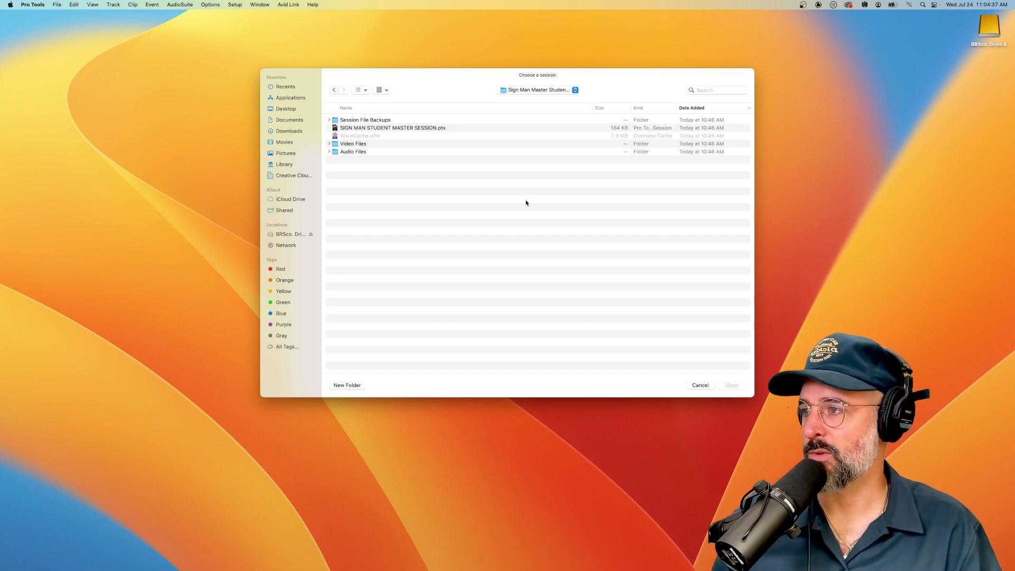
click(454, 129)
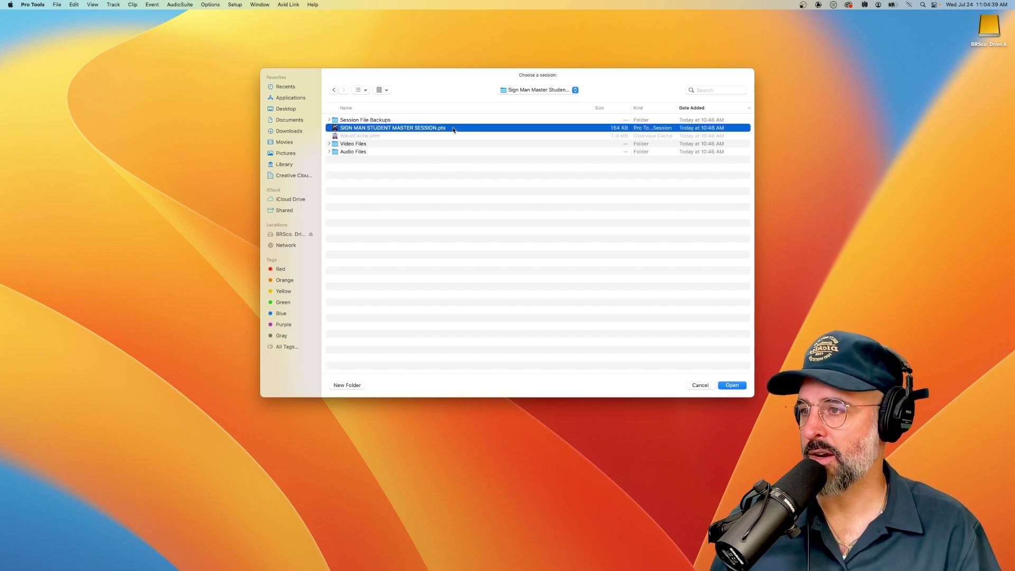
click(732, 385)
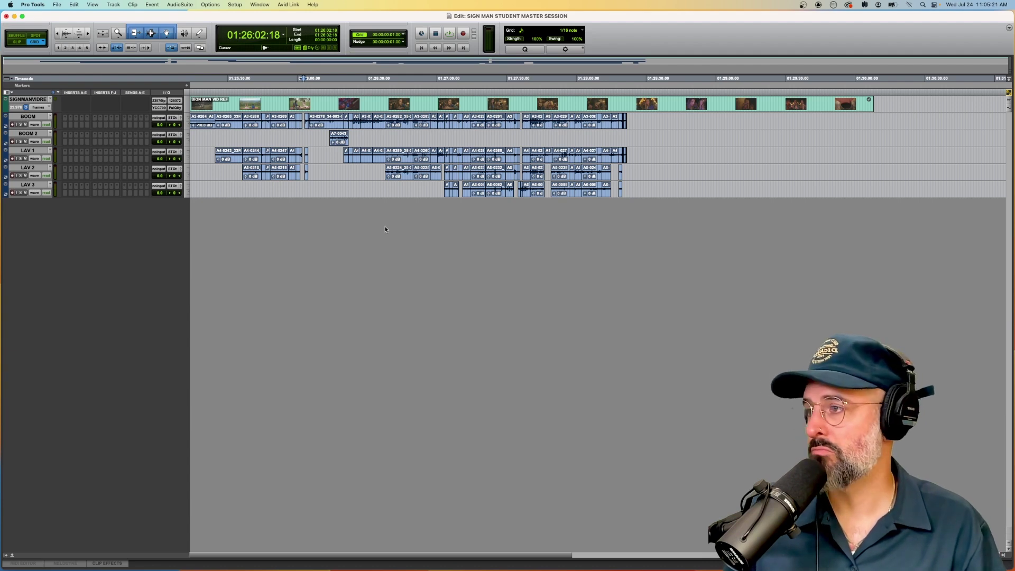
Step: Show the Video window from the Window menu, then close the session's Edit window
click(260, 5)
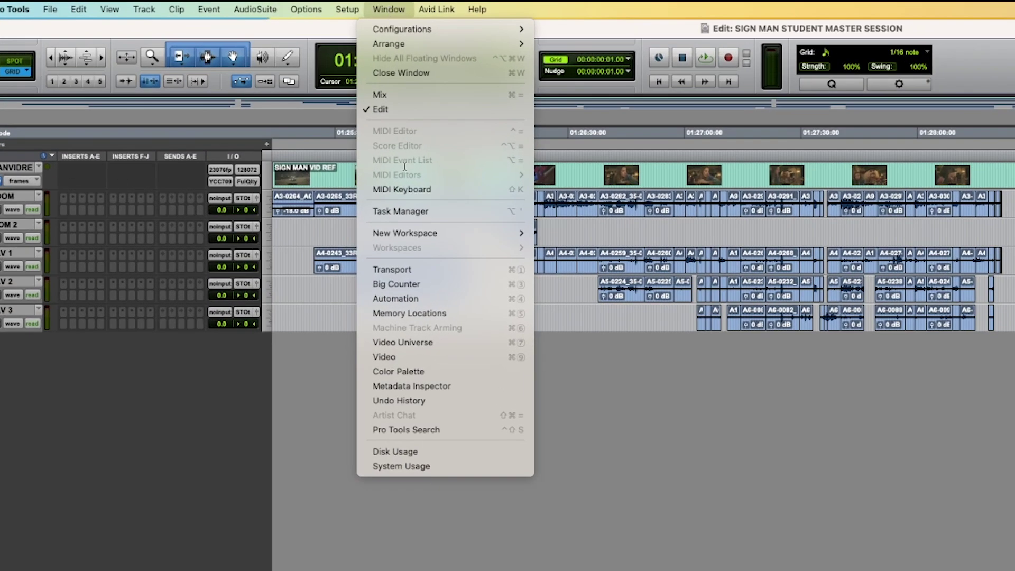
click(400, 359)
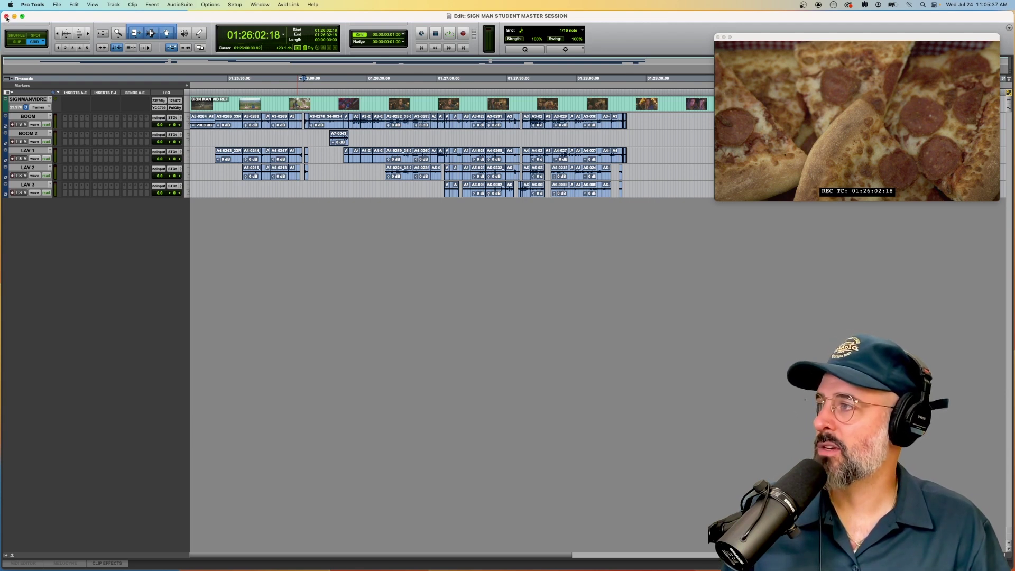
click(6, 17)
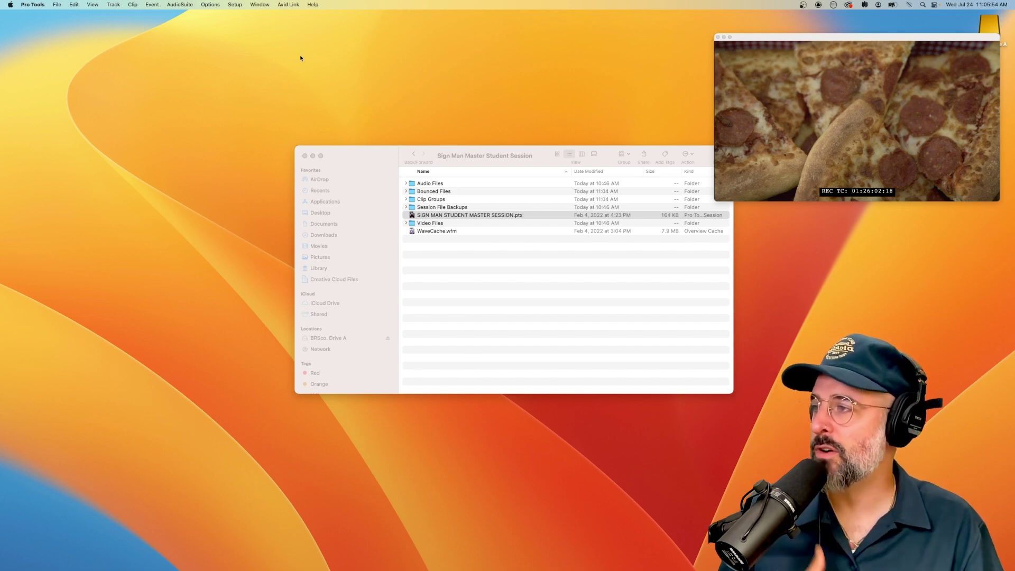
Step: Hide and reshow the Video window, then bring the Edit window back from the Window menu
click(266, 6)
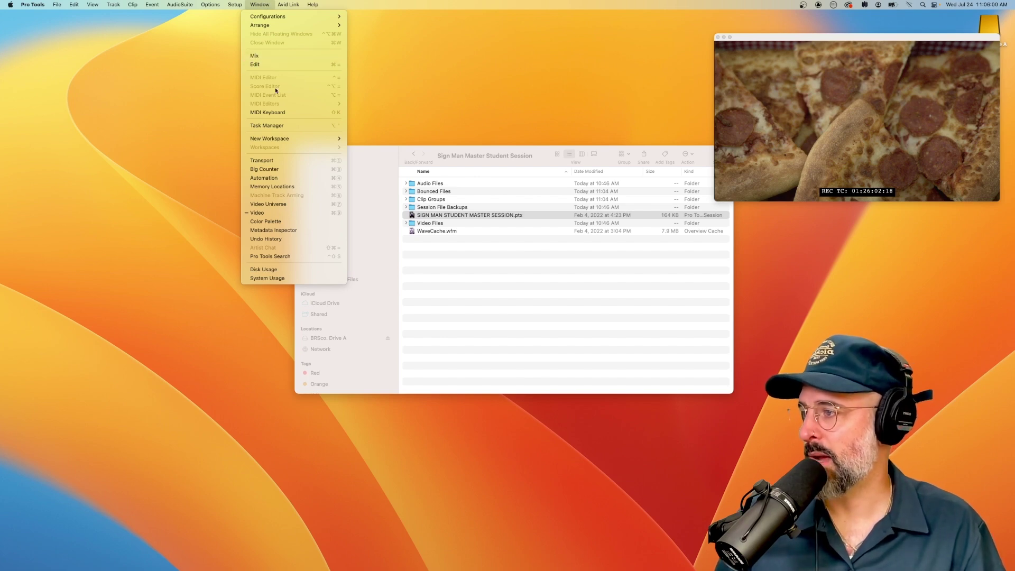
click(267, 217)
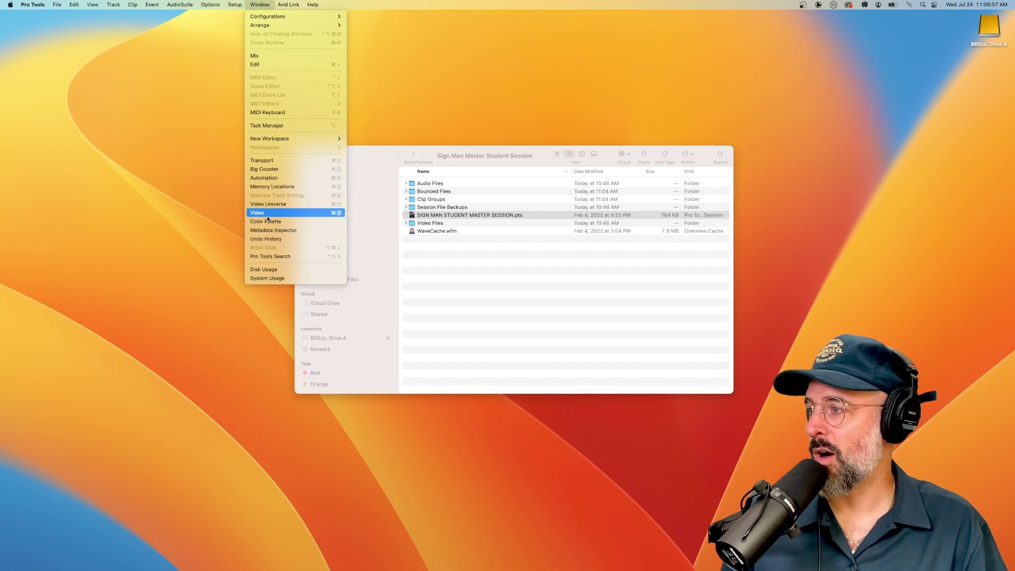
click(267, 216)
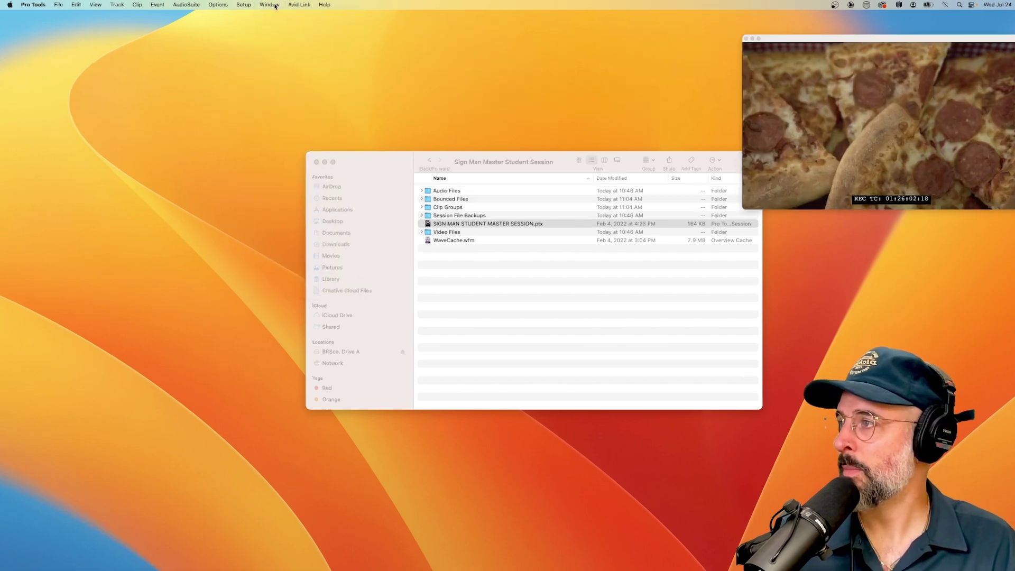
click(259, 5)
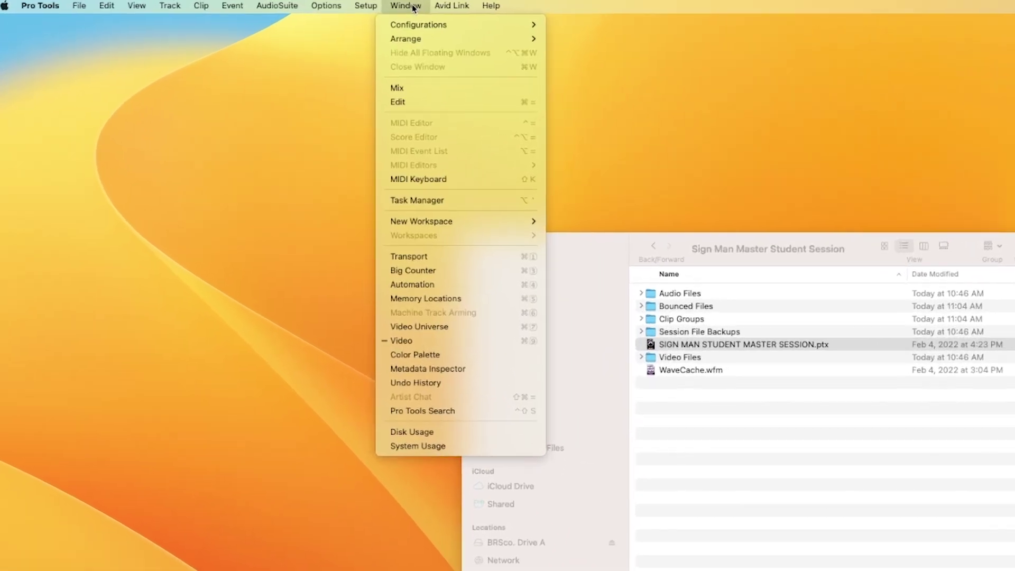
click(423, 102)
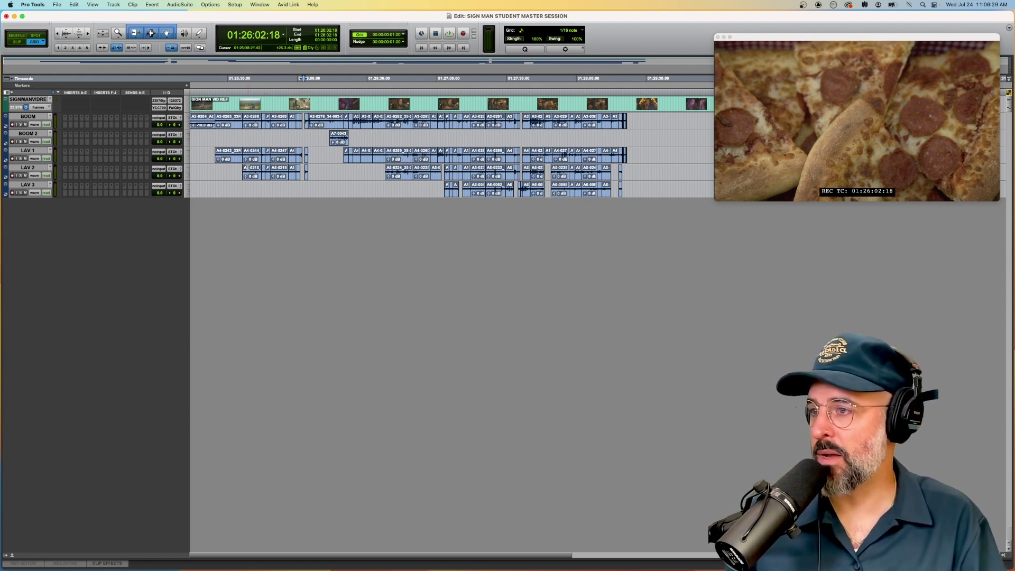
Step: Save the current session state with File > Save
click(57, 5)
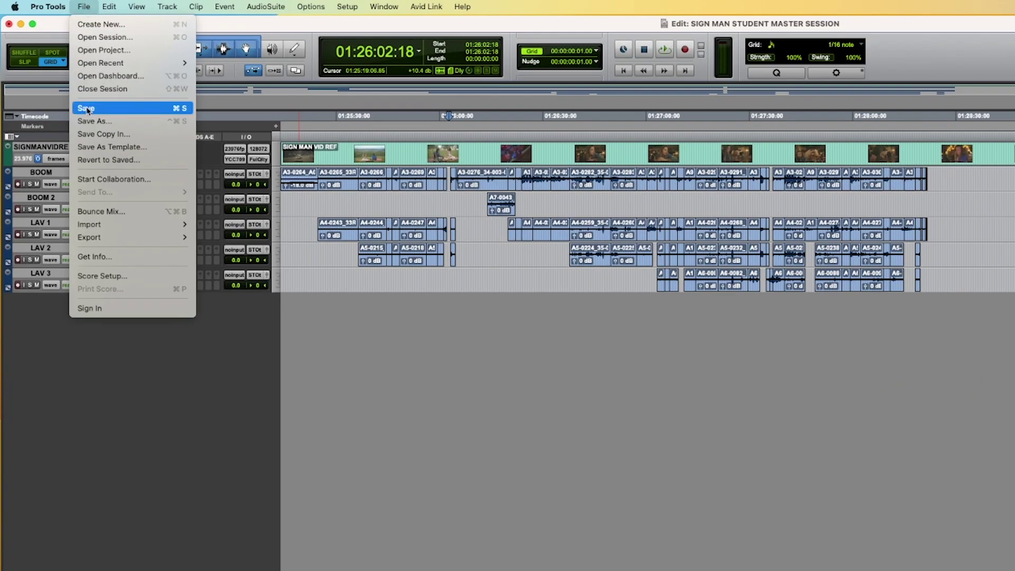
click(86, 108)
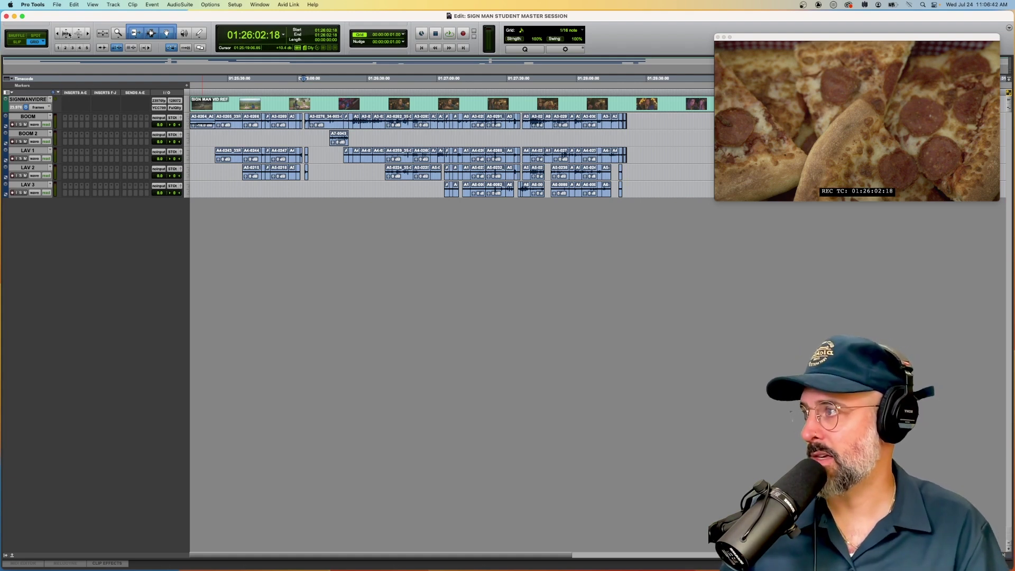
click(56, 5)
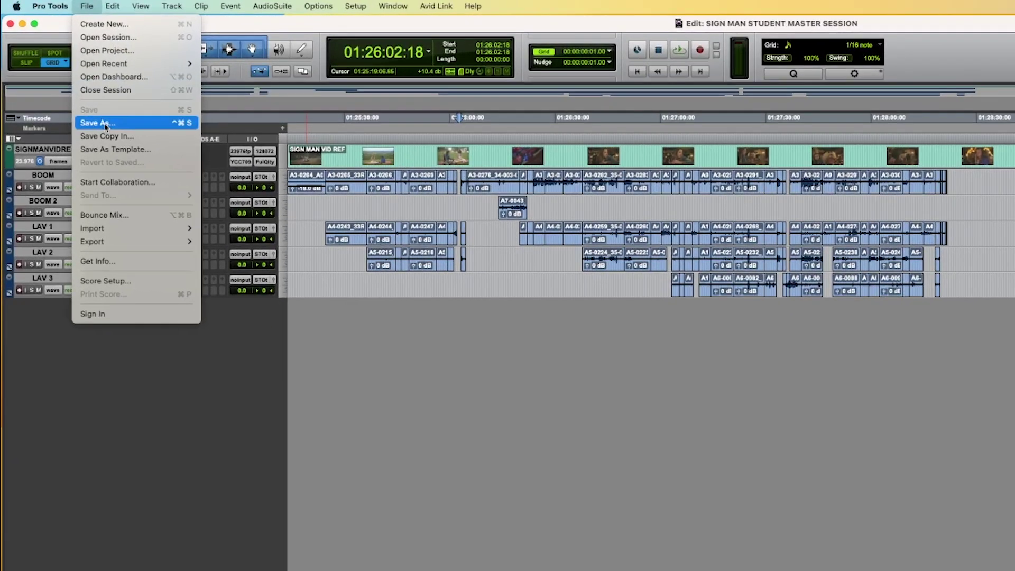
Step: In Save As, trim the session name and rename it 'SIGN MAN - CM DX EDIT 01'
click(69, 88)
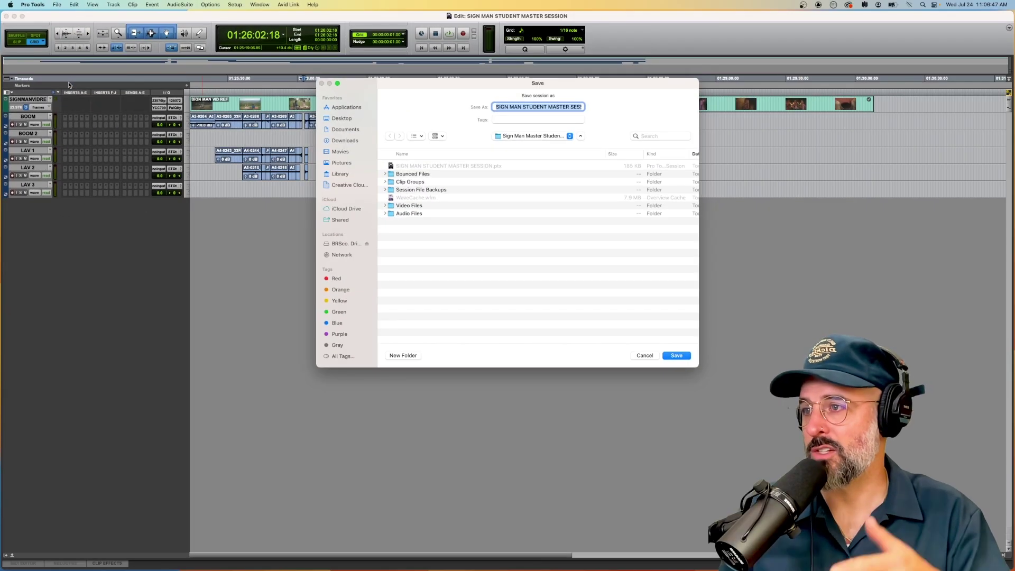
key(Right)
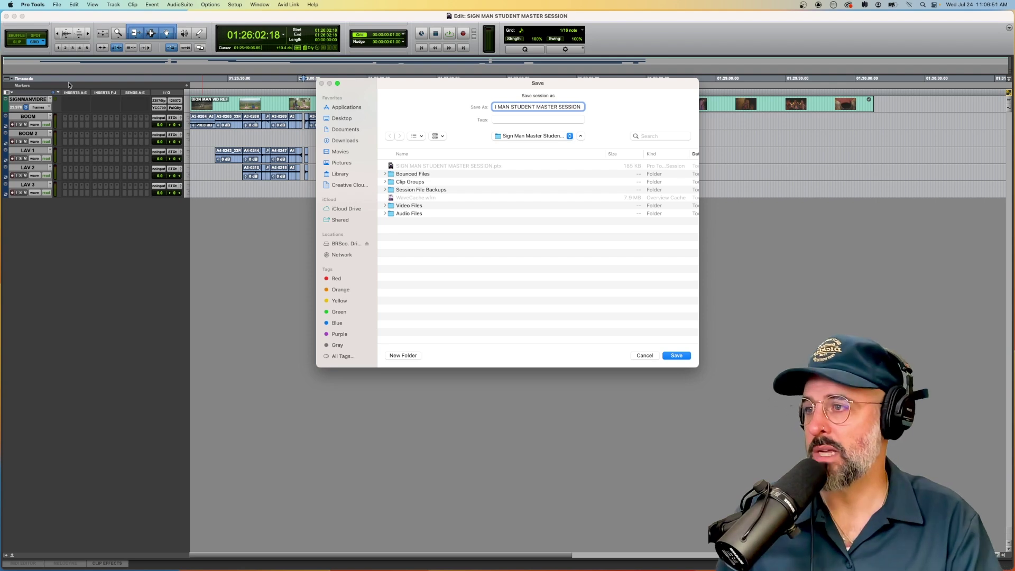
key(BackSpace)
key(BackSpace)
key(BackSpace)
key(BackSpace)
key(BackSpace)
key(BackSpace)
key(BackSpace)
key(BackSpace)
key(BackSpace)
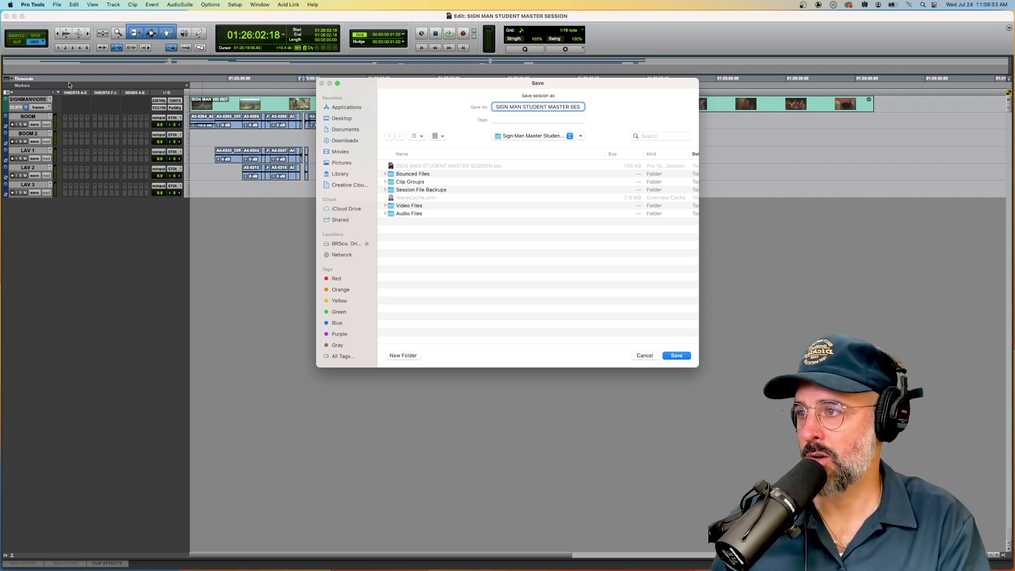
key(BackSpace)
key(BackSpace)
key(BackSpace)
key(BackSpace)
key(BackSpace)
key(BackSpace)
key(BackSpace)
key(BackSpace)
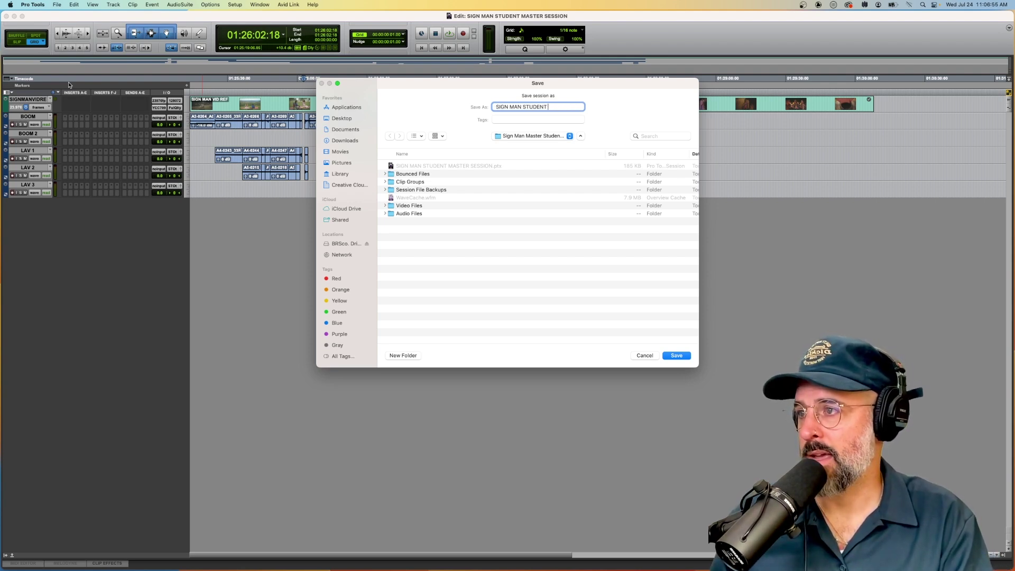
key(BackSpace)
key(BackSpace)
key(BackSpace)
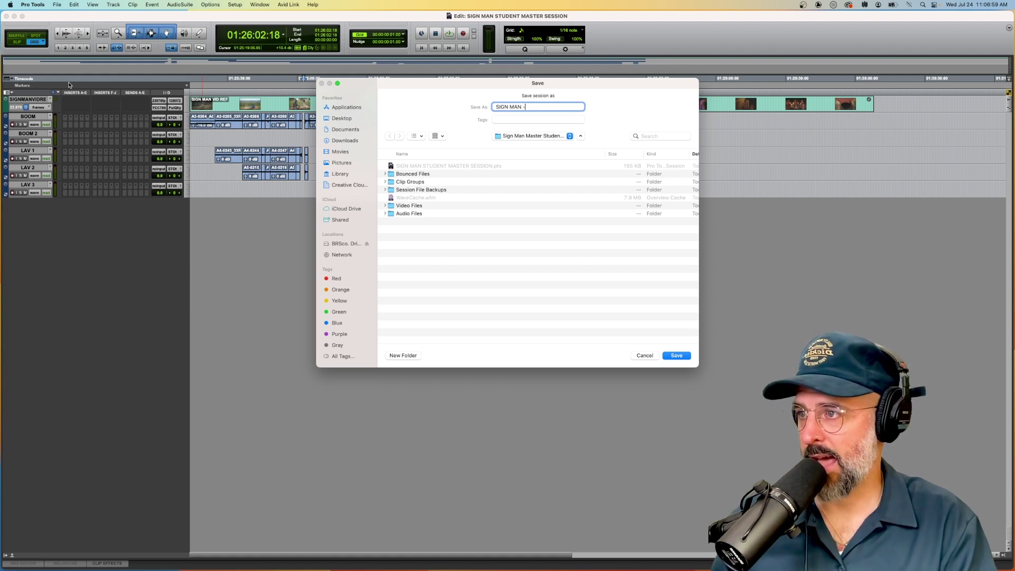
text(- CM)
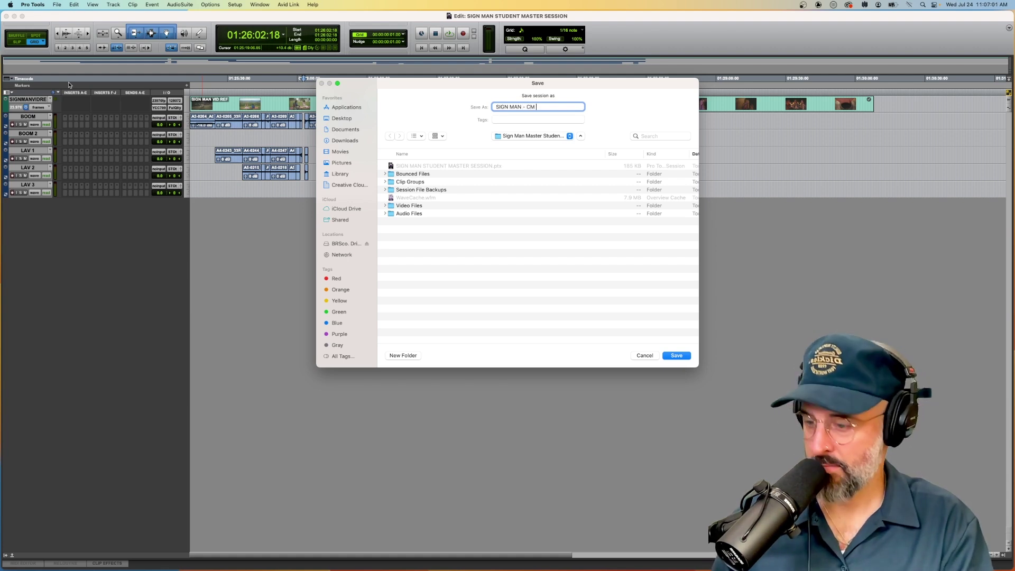
text( DX EDIT)
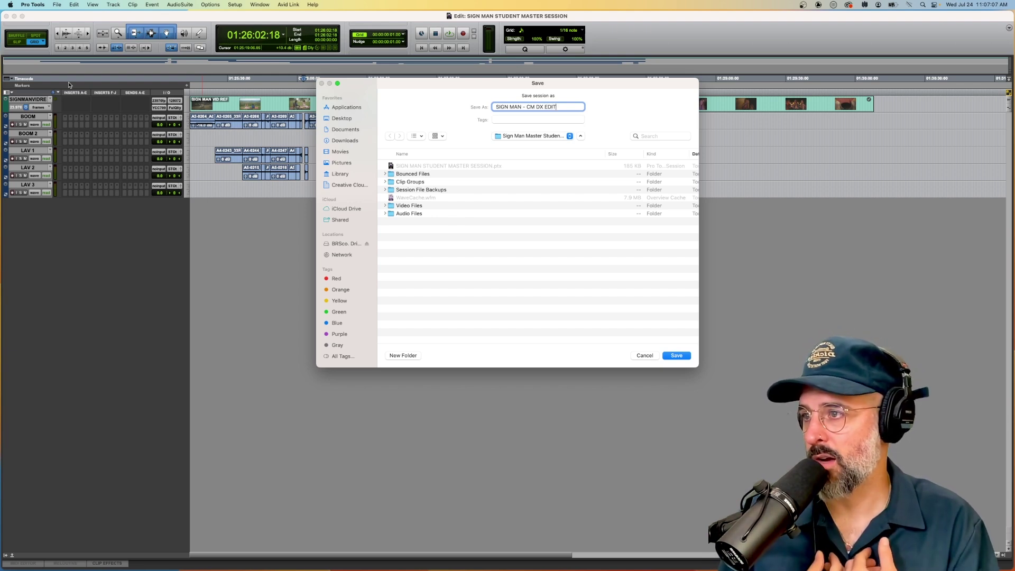
text(01)
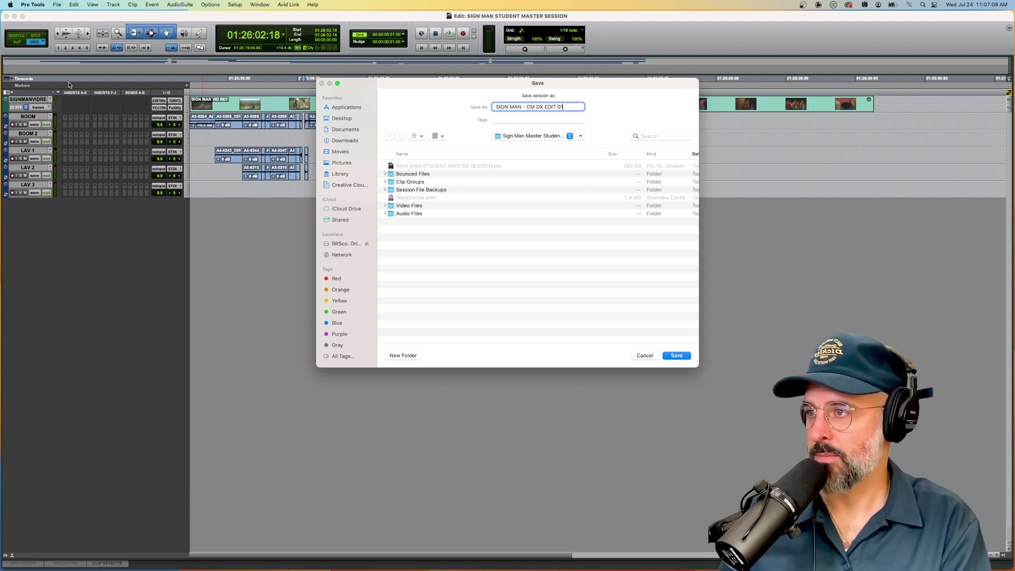
click(676, 356)
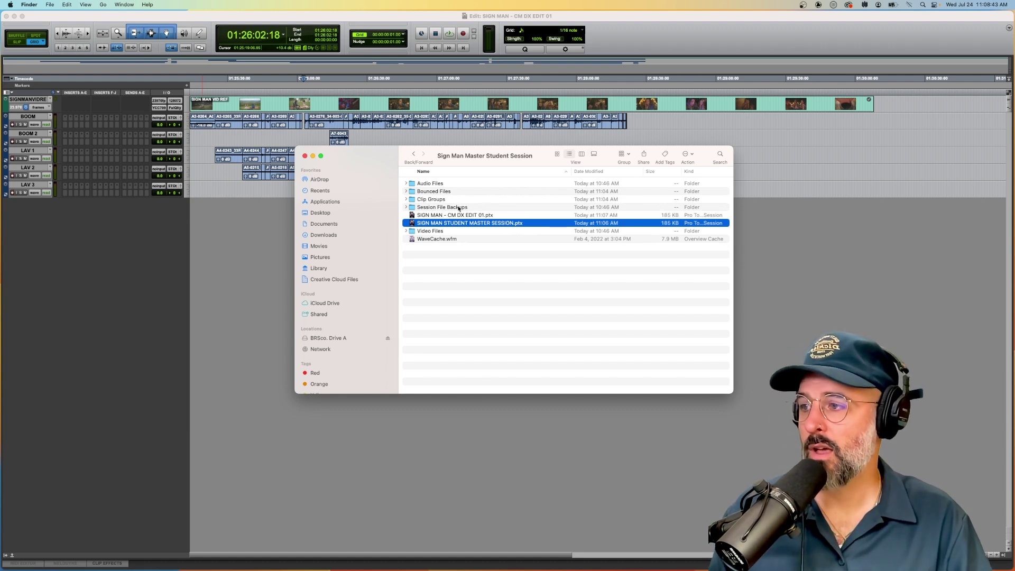
Step: Expand and collapse Session File Backups, then select the Clip Groups folder
click(407, 206)
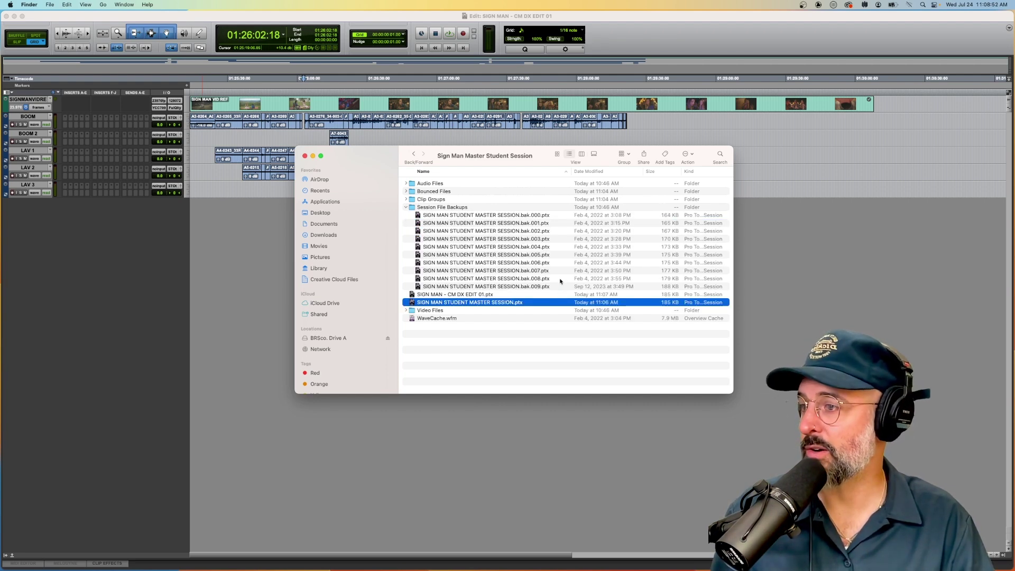
click(406, 207)
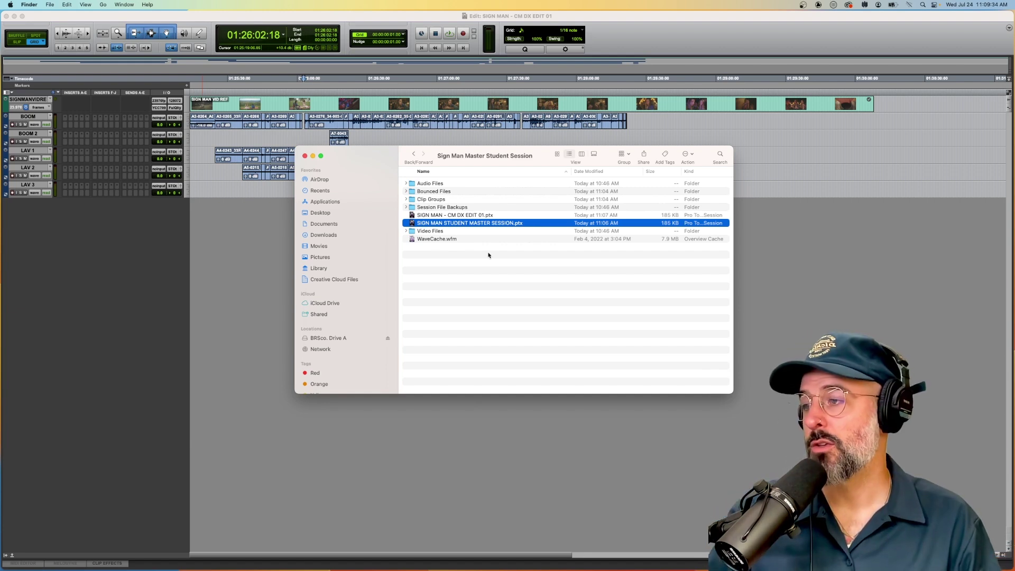
click(463, 201)
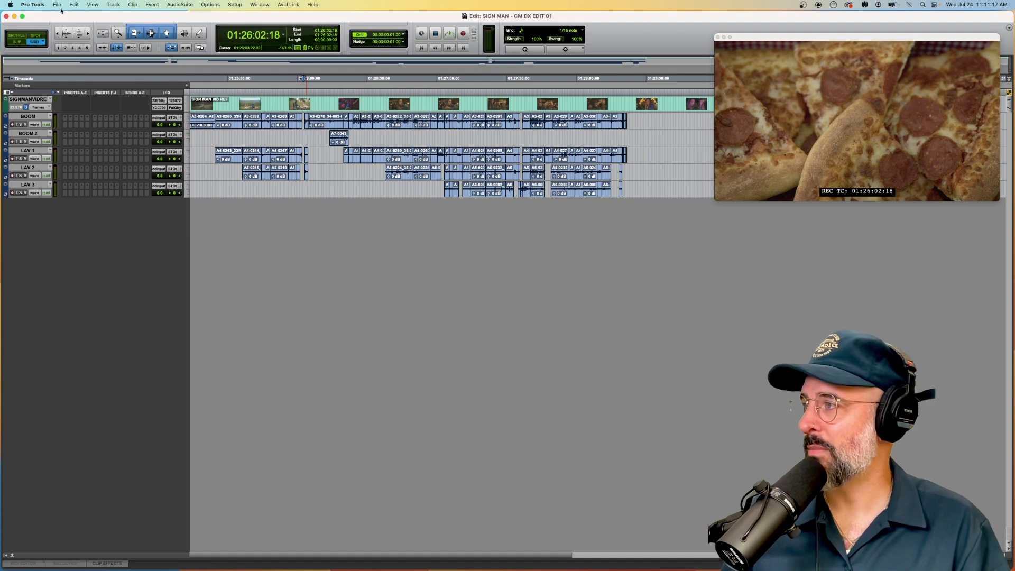
Step: Close the session and reopen SIGN MAN - CM DX EDIT 01 from File > Open Recent
click(57, 4)
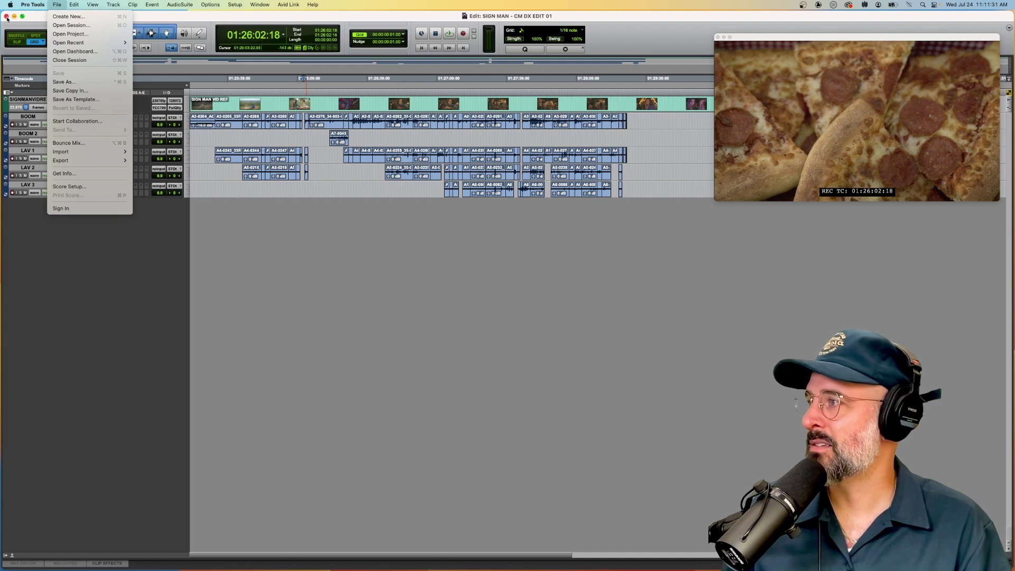
click(65, 34)
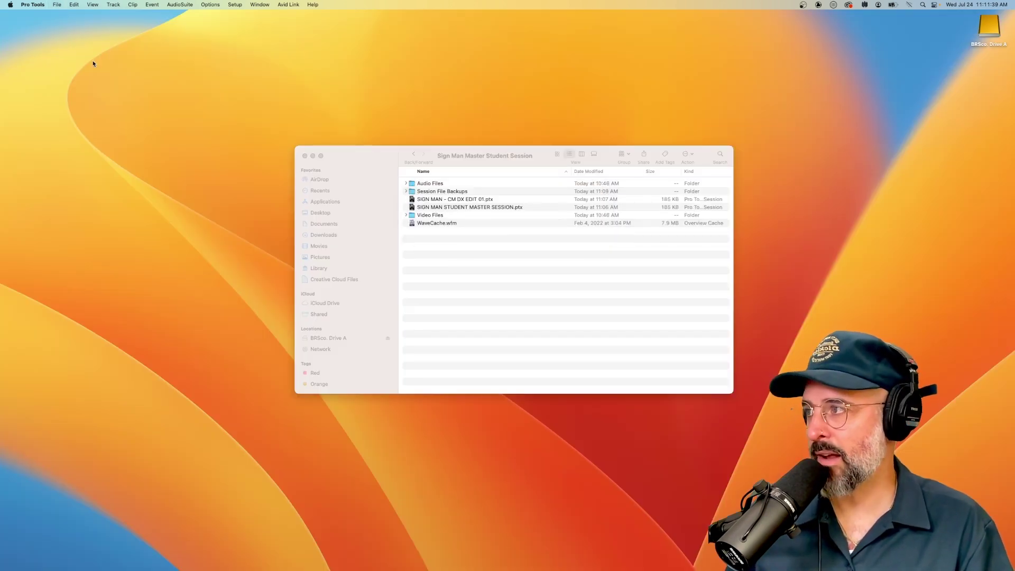
click(57, 4)
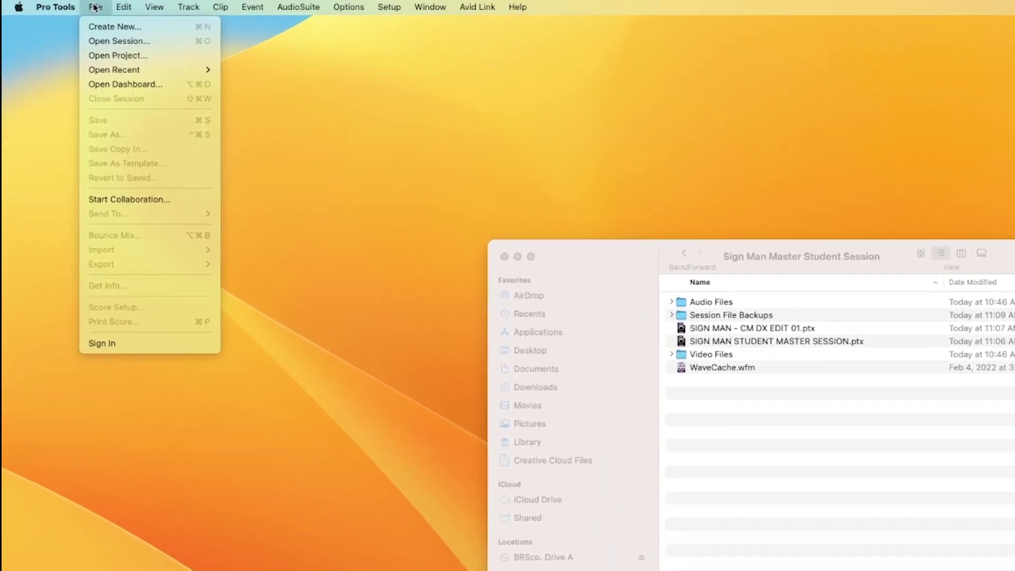
mouse_move(104, 57)
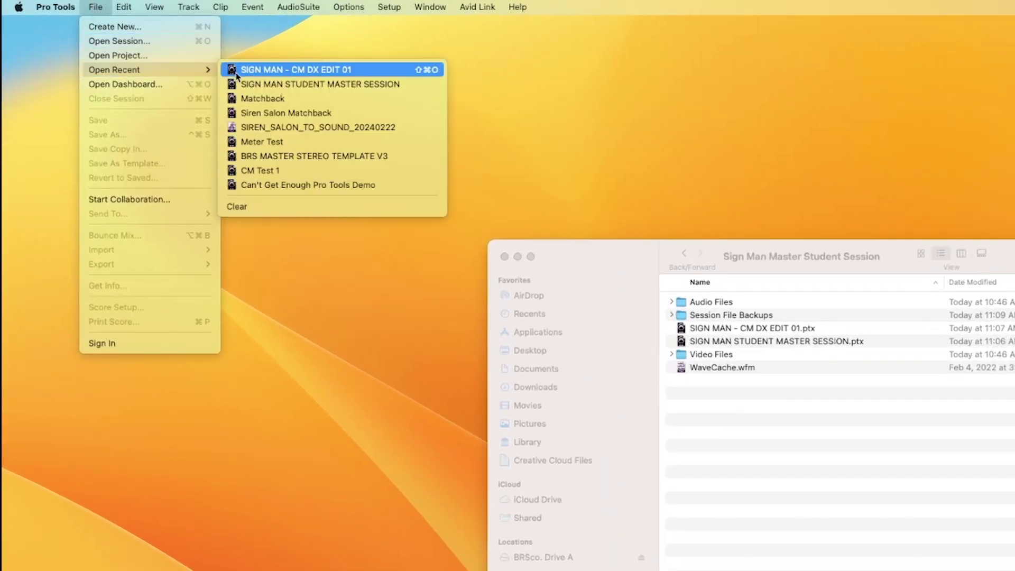
click(365, 74)
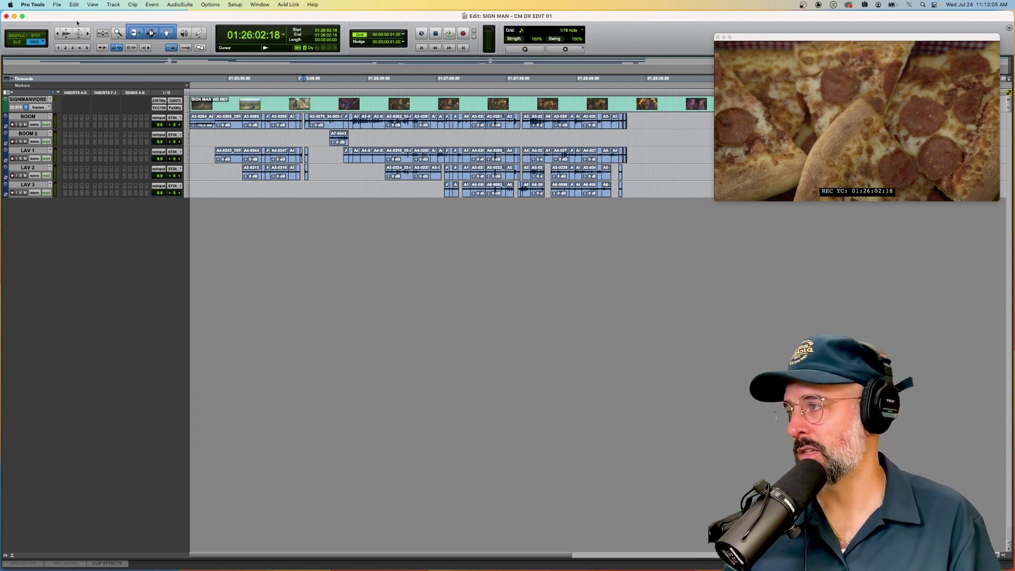
Step: Open the Pro Tools application menu and dismiss it without quitting
click(34, 5)
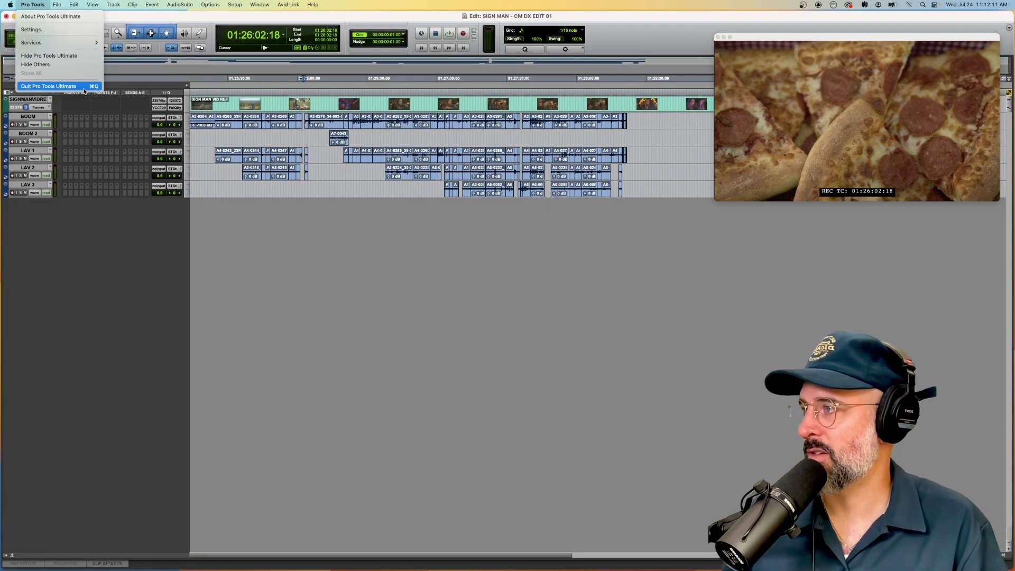
click(123, 19)
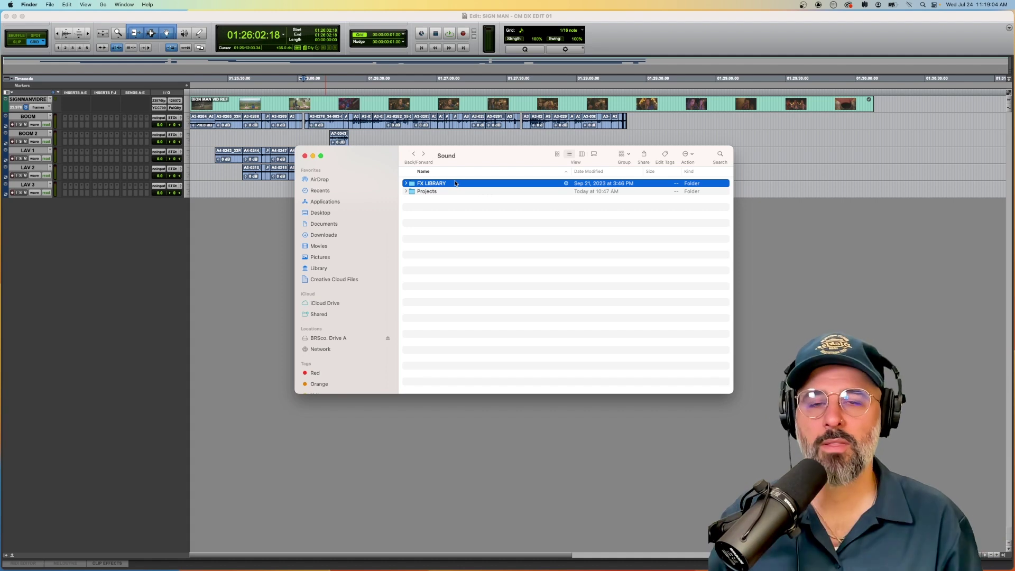
Step: Open the FX LIBRARY folder and select its FX_SIGN MAN subfolder
double_click(415, 184)
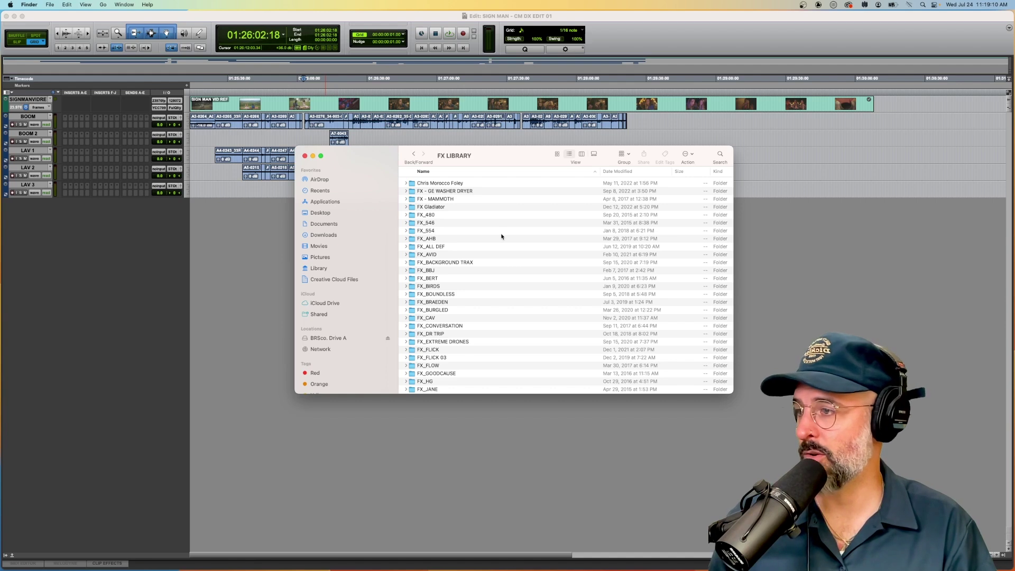
scroll(502, 236, down, 5)
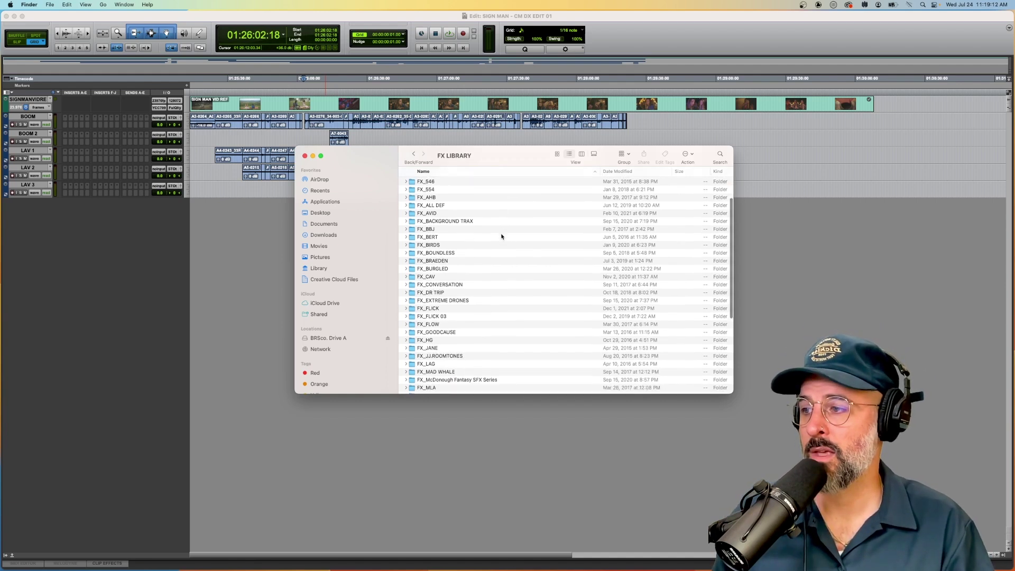
scroll(502, 237, down, 5)
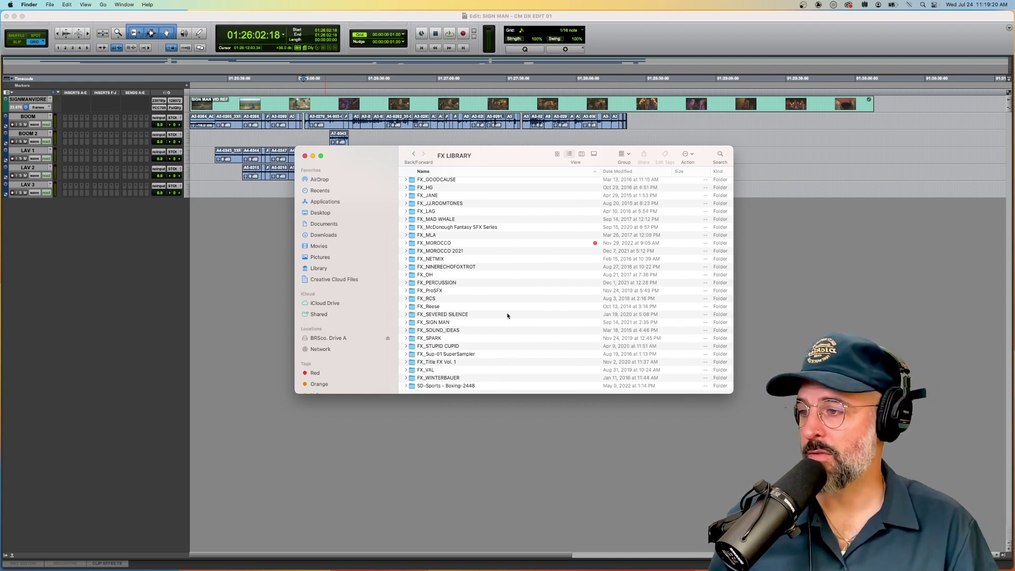
click(459, 323)
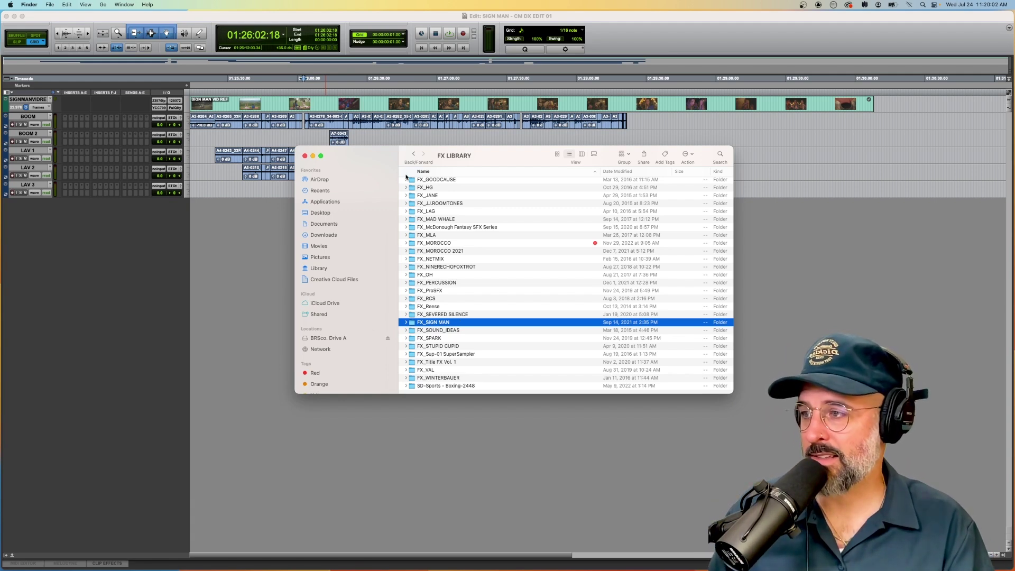
Step: Go back to Sound, open Projects > Sign Man Master Student Session, and select Audio Files
click(414, 154)
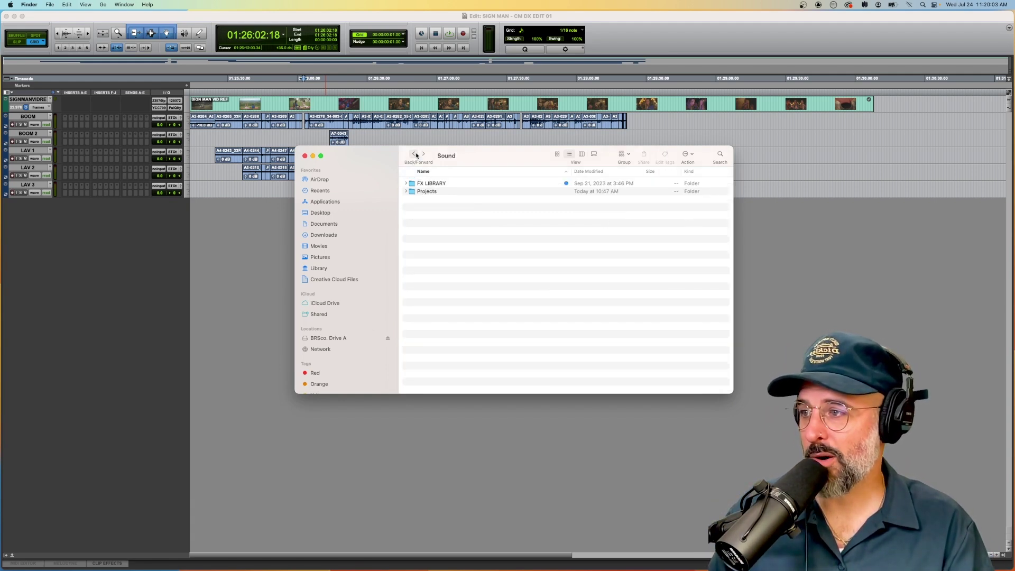
double_click(443, 193)
double_click(466, 183)
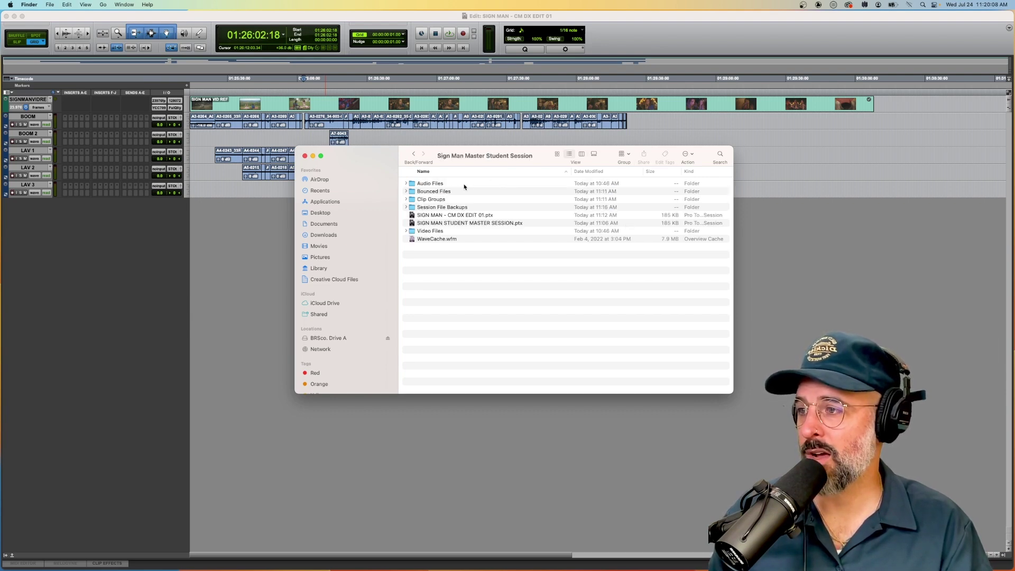
click(464, 185)
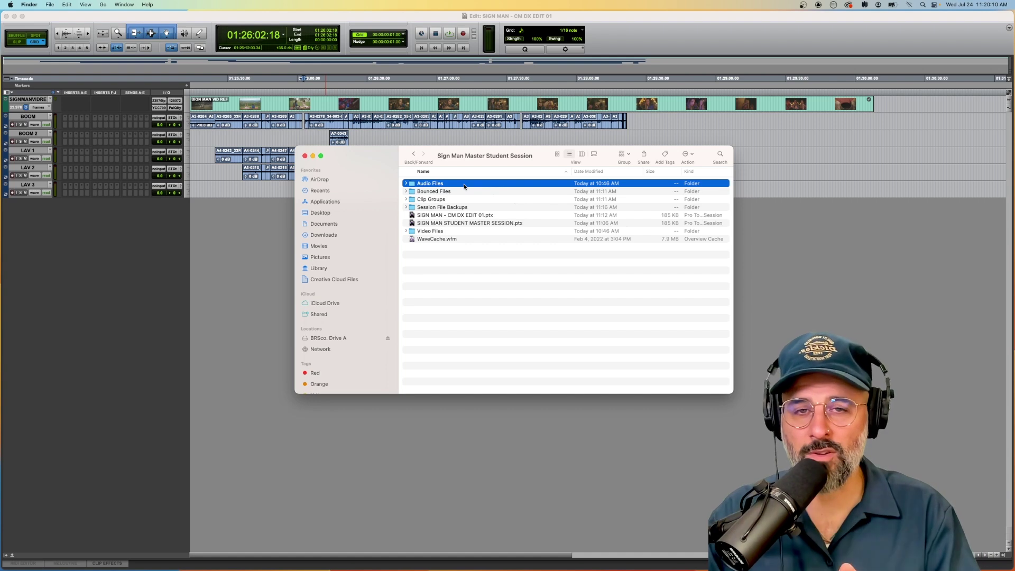